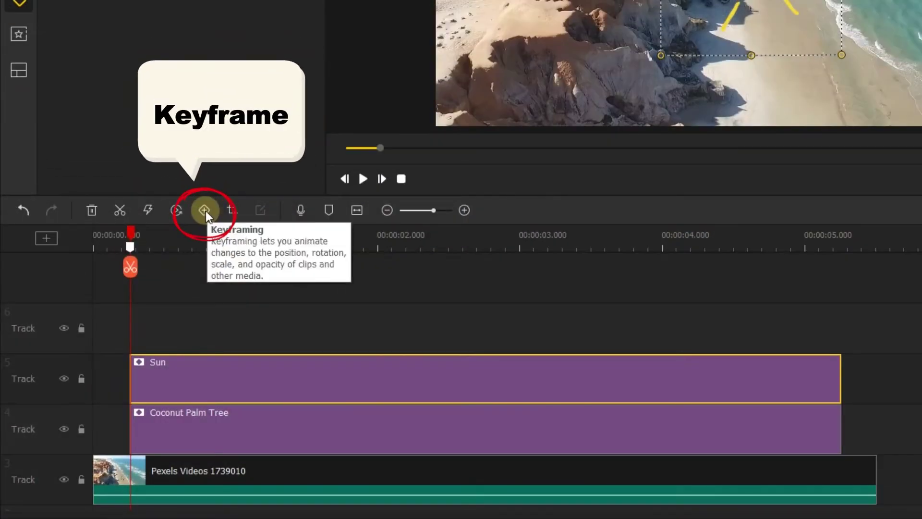
Add a keyframe to the Sun clip and move the playhead to about 2.77 s
click(206, 211)
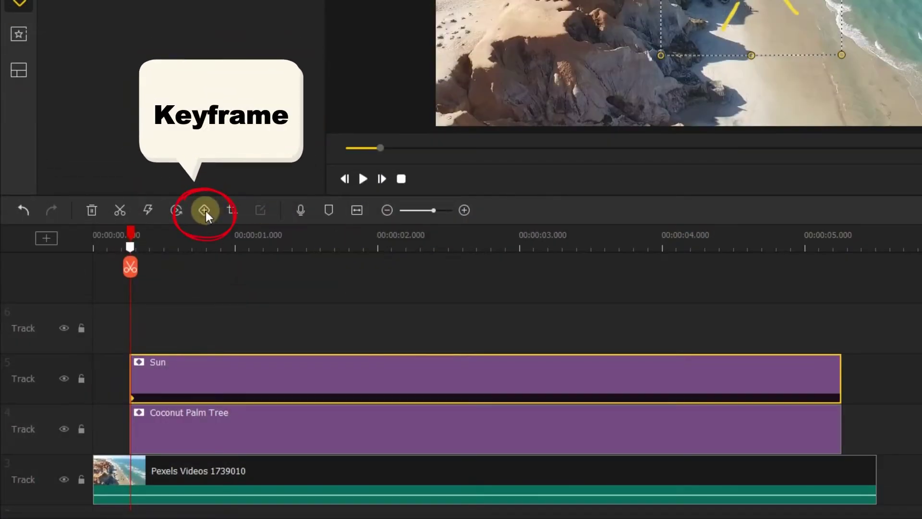
drag(130, 246, 567, 242)
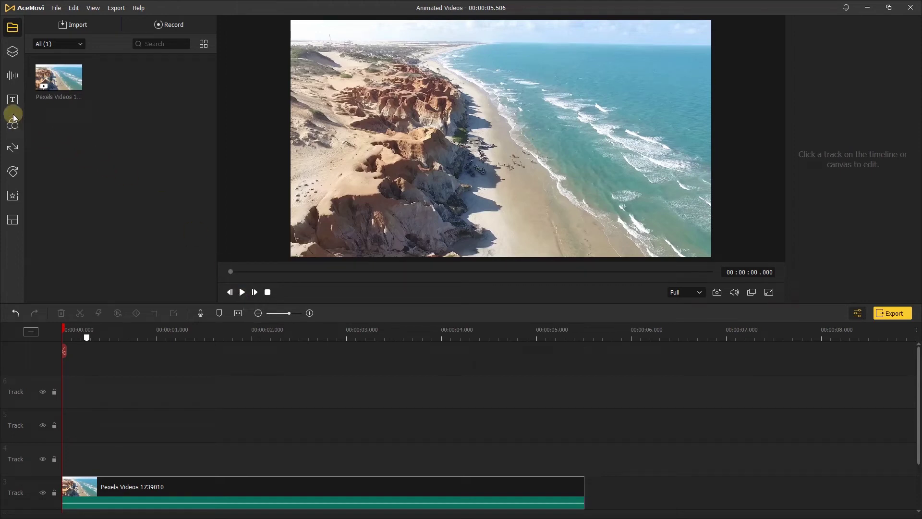
Search the sticker library for 'tree' and add the Coconut Palm Tree sticker
click(18, 73)
click(16, 53)
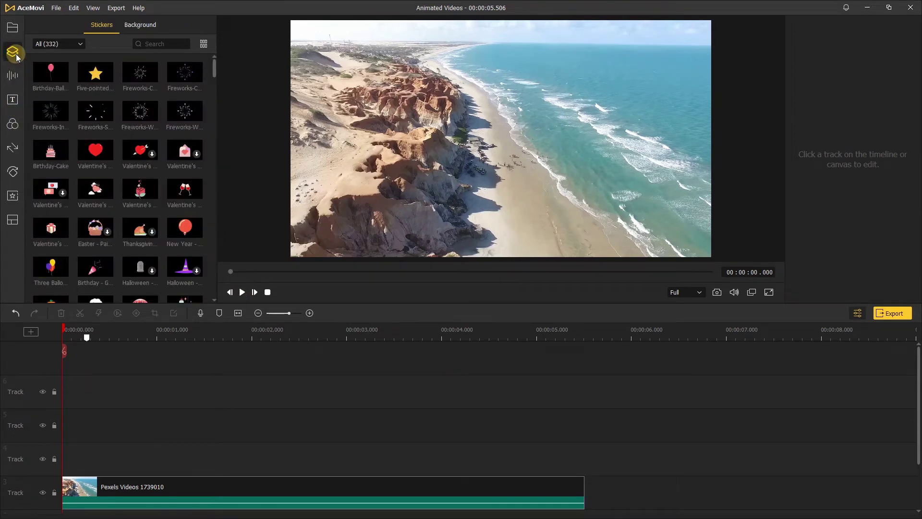
click(162, 43)
text(tree)
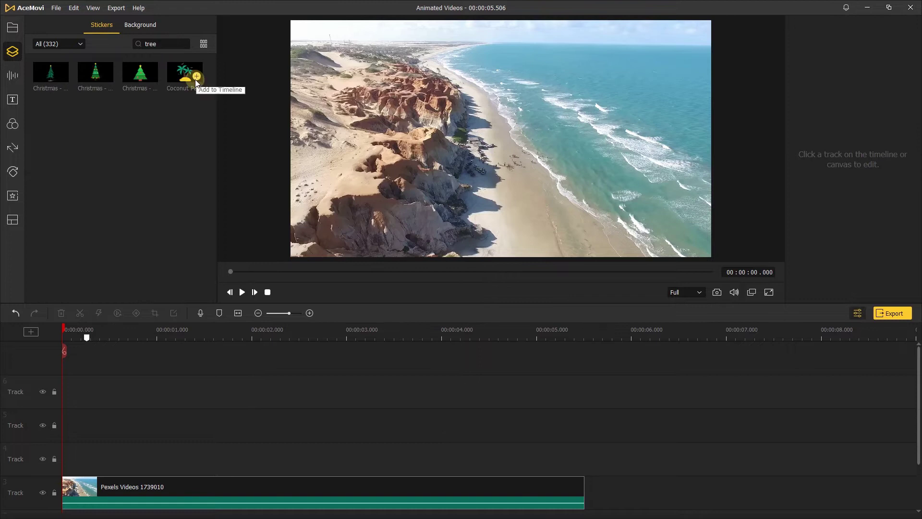
click(197, 76)
Start the palm clip at 0.25 s, scale it to 40%, move it lower-left, and preview
drag(109, 456, 134, 453)
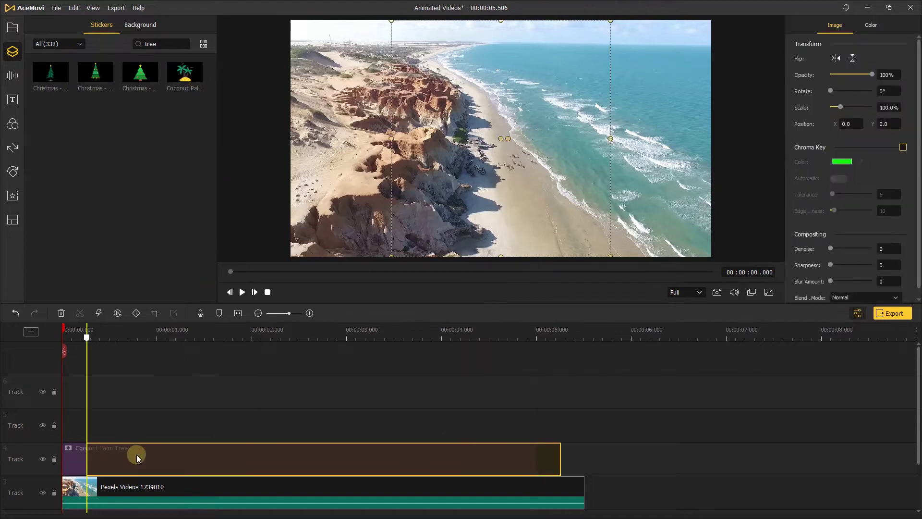
click(197, 335)
drag(197, 335, 240, 332)
drag(610, 20, 466, 169)
drag(436, 210, 337, 210)
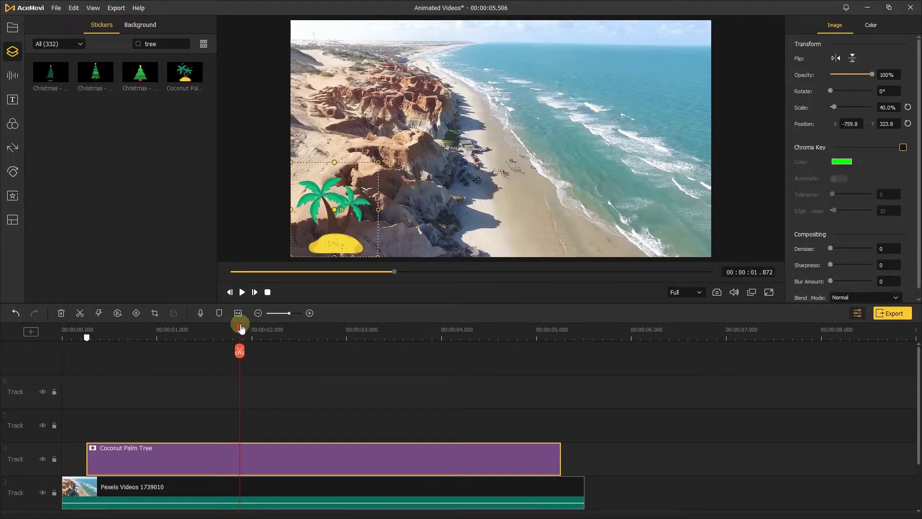
drag(240, 328, 63, 329)
click(242, 292)
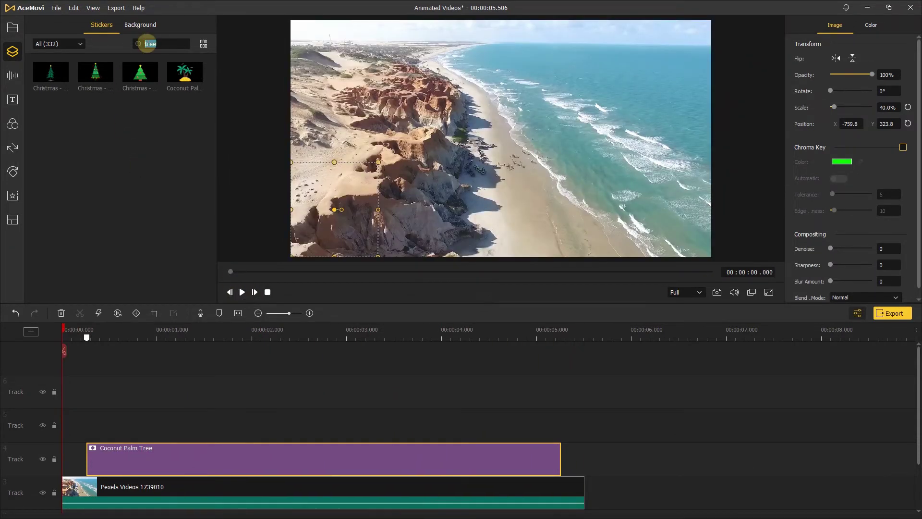
Add the Sun sticker from 0.25 s, stretched to end with the palm clip
text(sun)
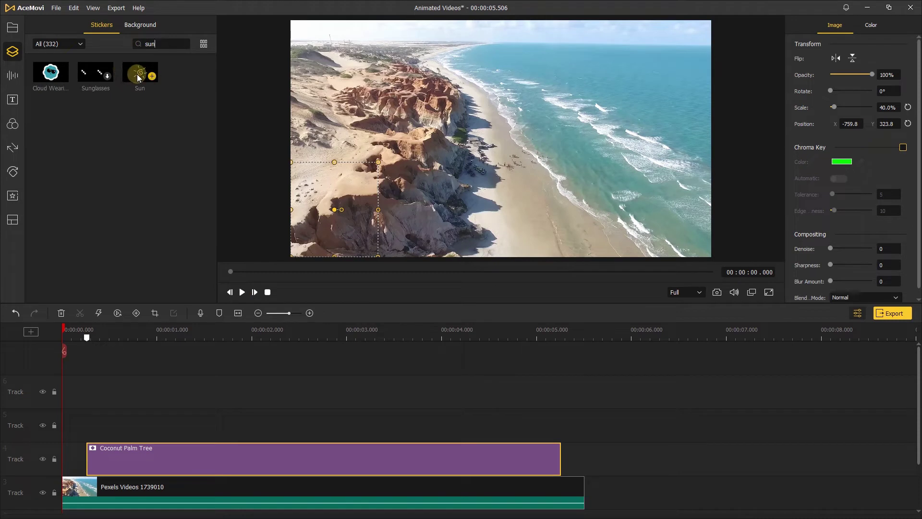
click(152, 76)
drag(173, 420, 197, 420)
drag(370, 418, 560, 422)
Give the Sun clip a Down Fade animation and a Fade Out motion at its end
click(12, 172)
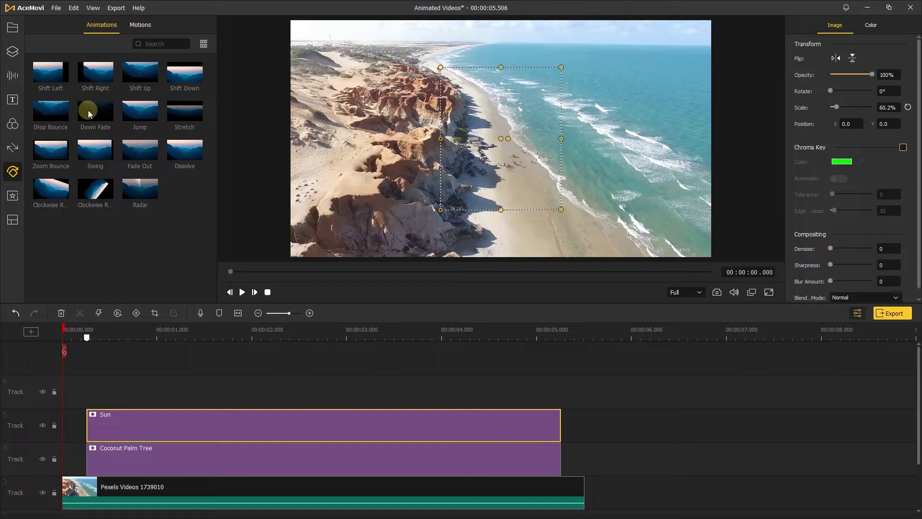
drag(89, 114, 115, 380)
drag(95, 429, 96, 427)
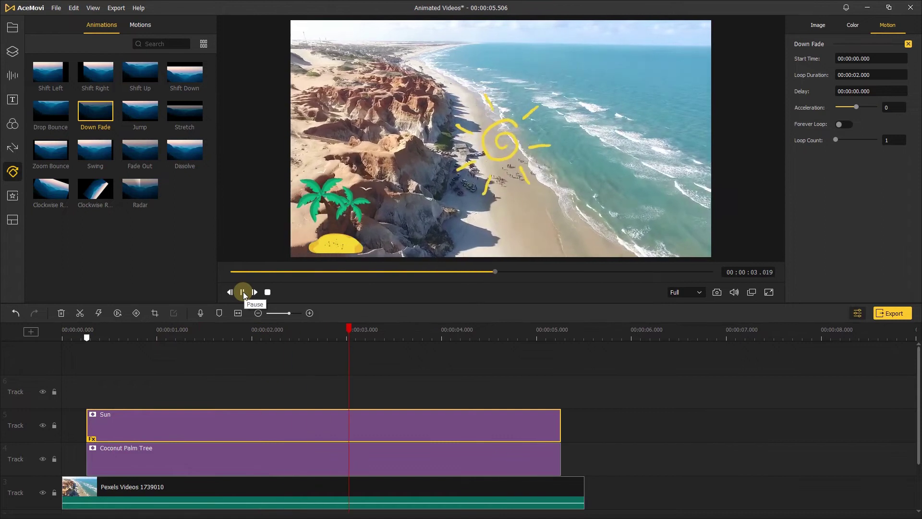
click(243, 293)
click(145, 24)
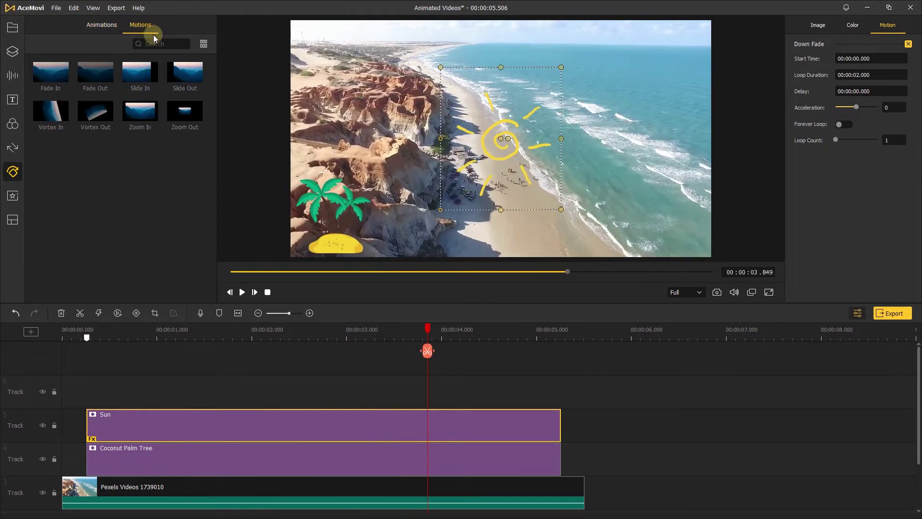
drag(96, 77, 425, 370)
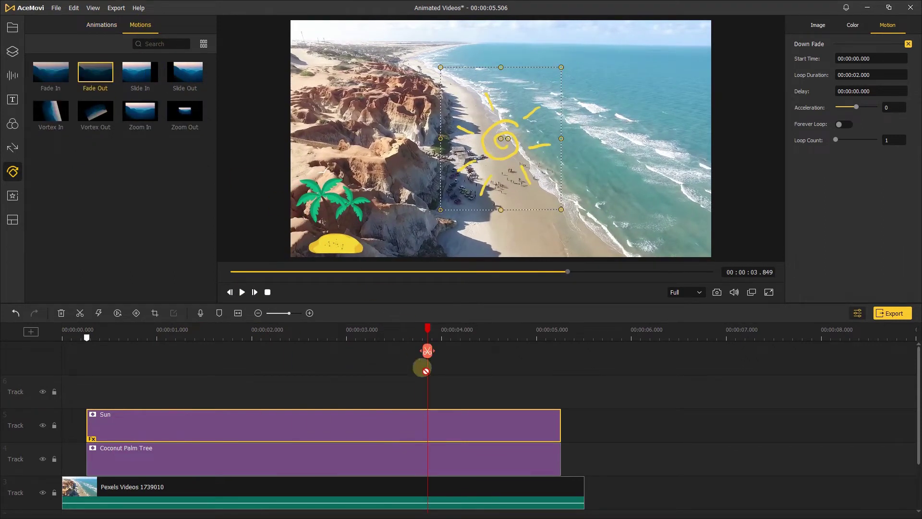
drag(514, 434, 515, 435)
Apply Zoom In, then Zoom Out motion to the beach clip
key(Home)
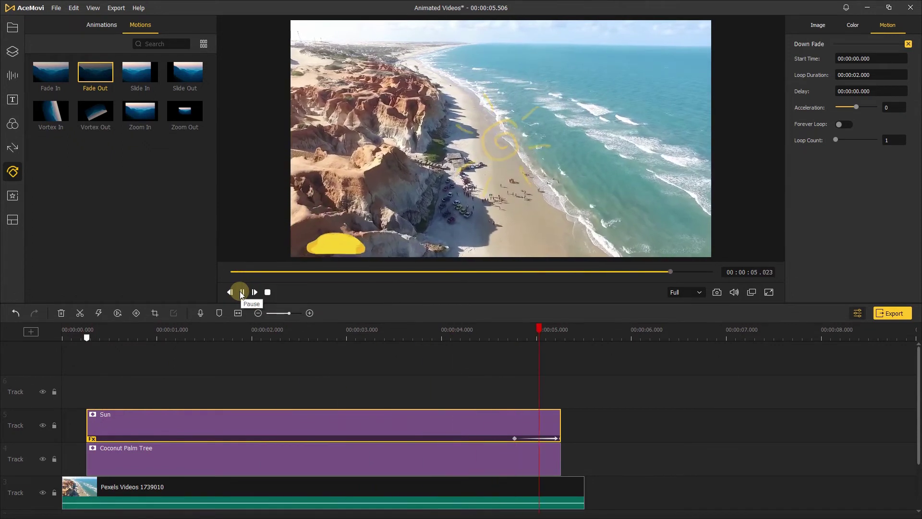
drag(140, 112, 64, 496)
drag(196, 122, 536, 478)
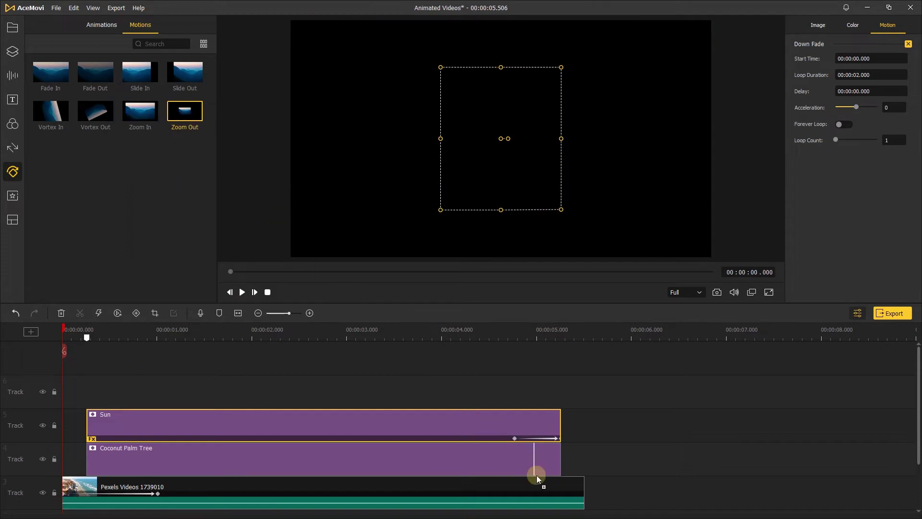
click(242, 292)
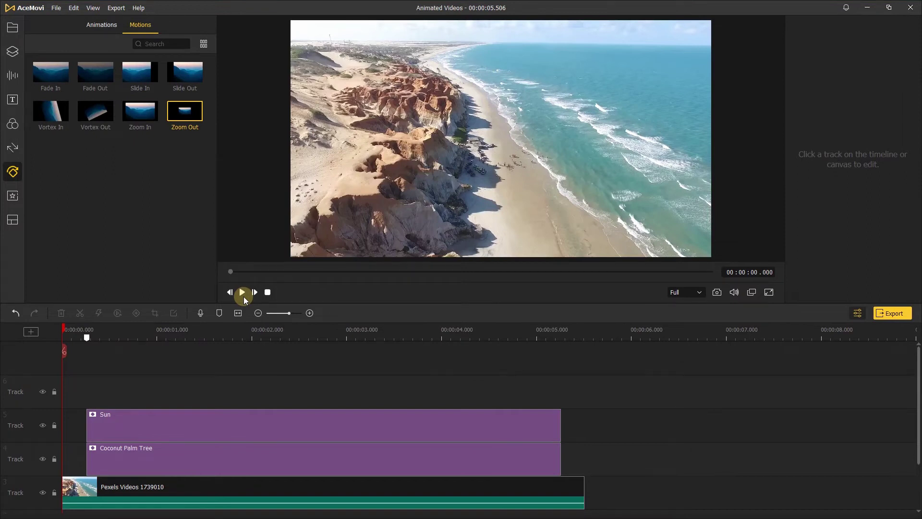
click(243, 428)
click(265, 330)
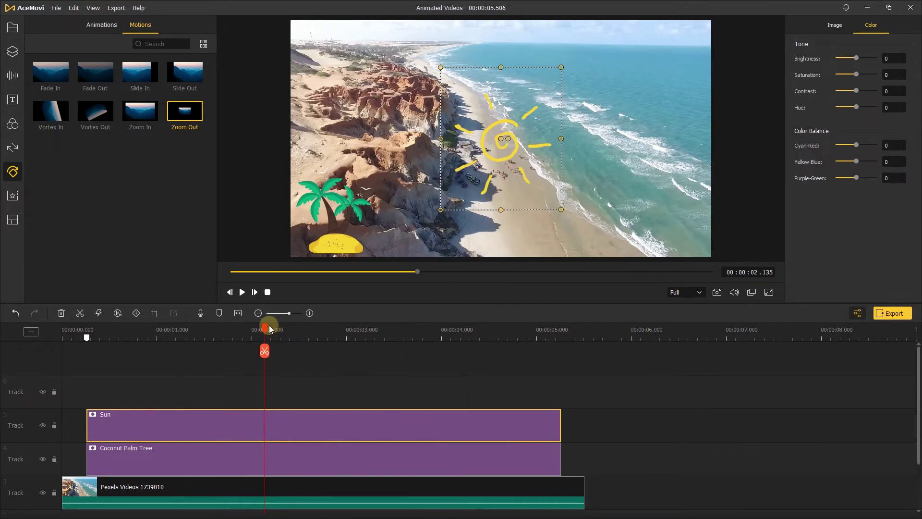
Keyframe the Sun clip at about 0.28 s and 5.236 s, rotating it to 360° at the end
drag(269, 329, 87, 372)
click(136, 313)
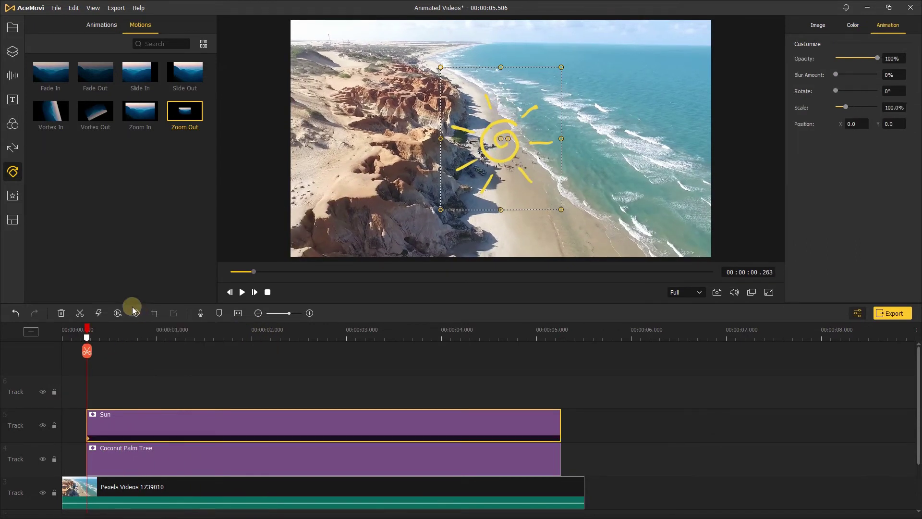
drag(87, 332, 559, 343)
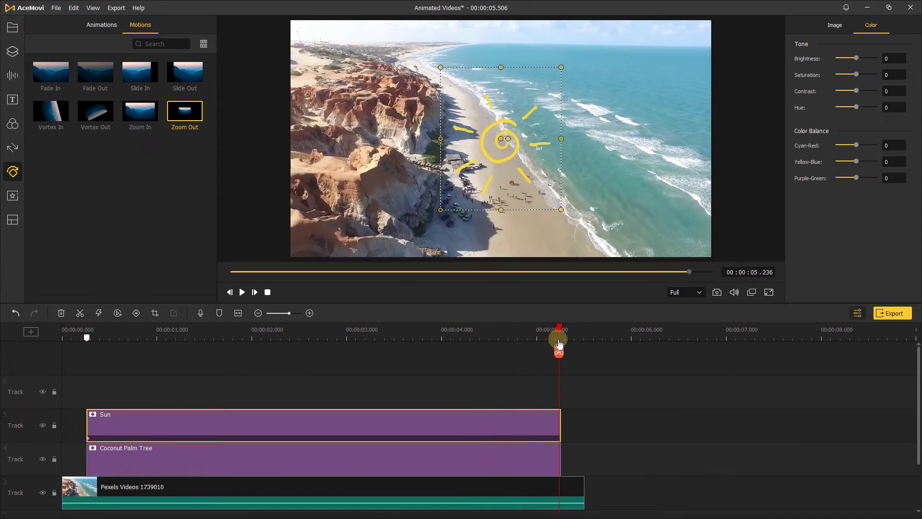
click(136, 315)
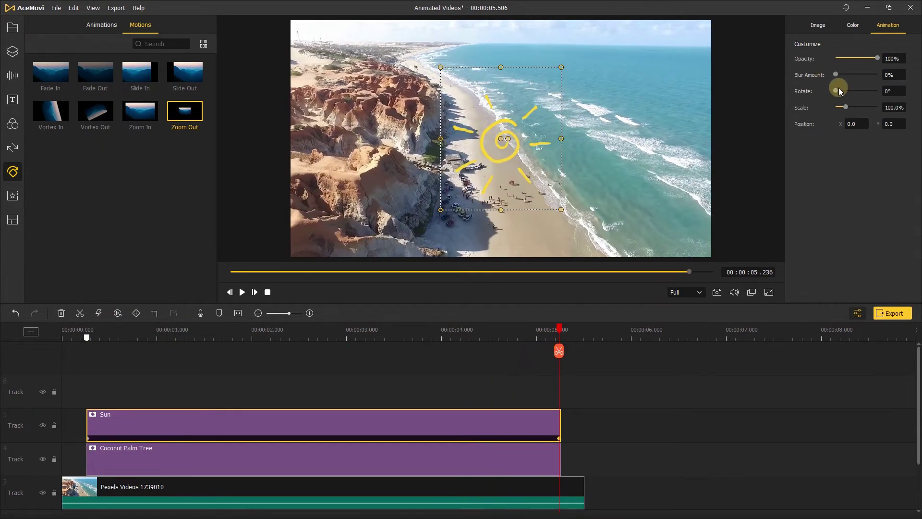
drag(838, 89, 895, 91)
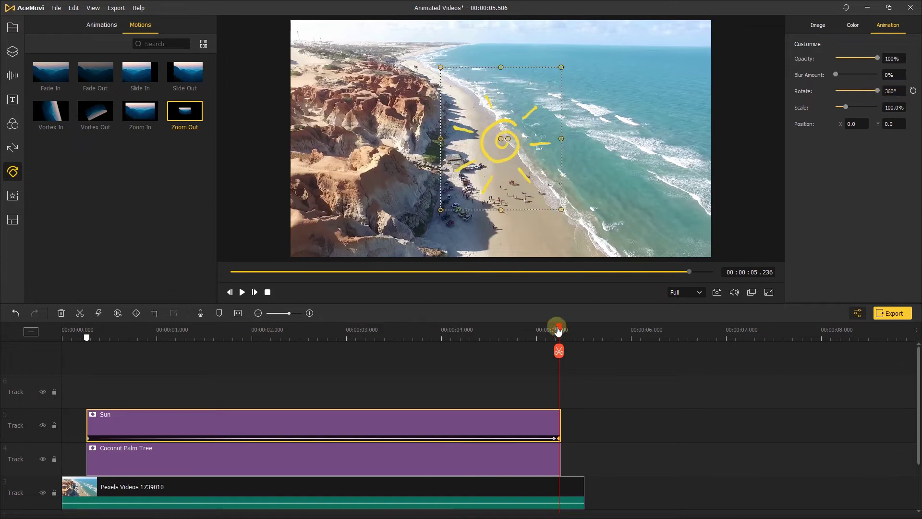
drag(558, 330, 136, 336)
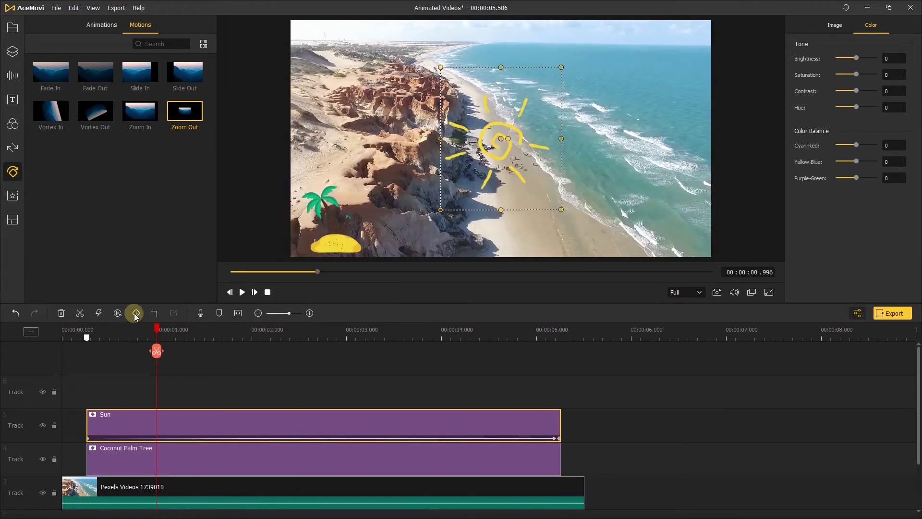
Add a Sun keyframe at about 1 s and set the first keyframe's opacity to 0%
click(136, 313)
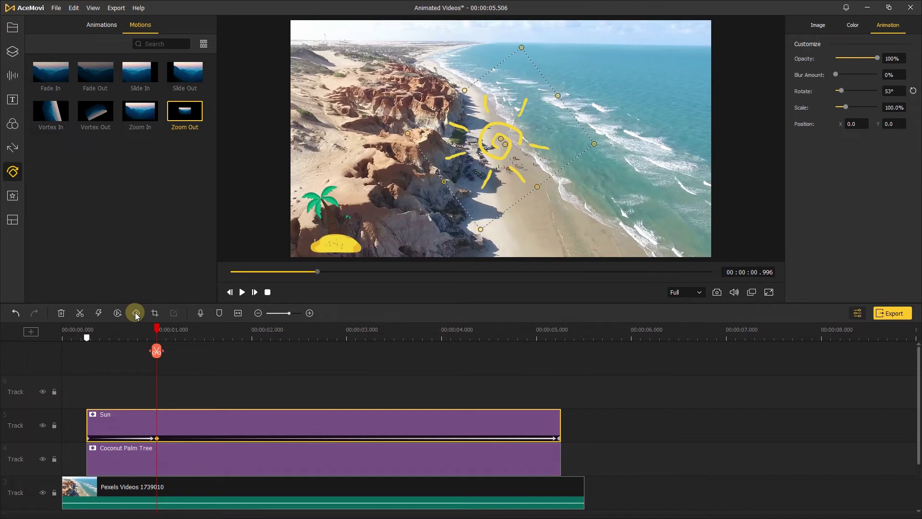
click(88, 438)
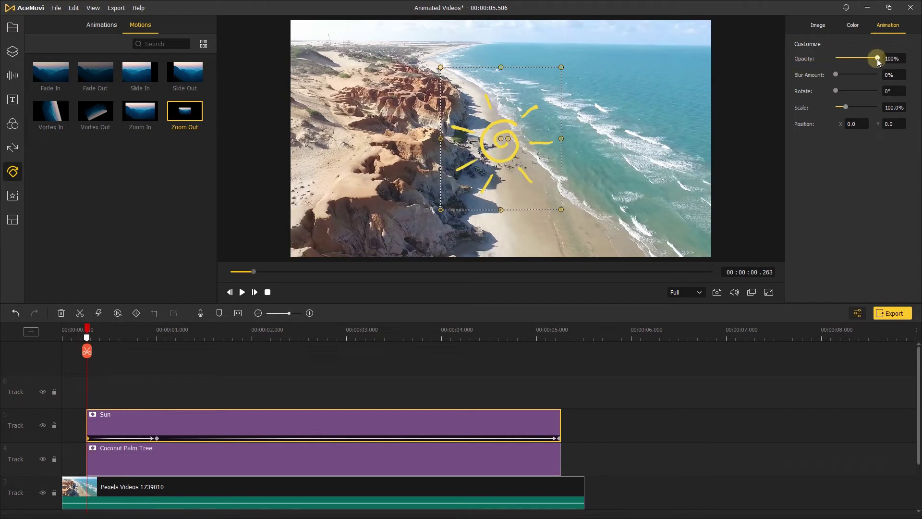
drag(877, 58, 805, 64)
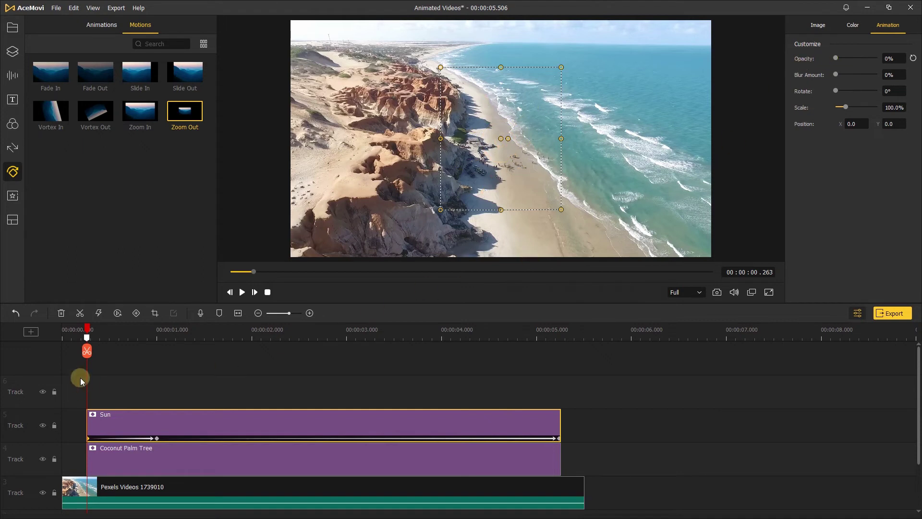
Add a Sun keyframe at 4.781 s and set the last keyframe's opacity to 0%
drag(80, 381, 516, 379)
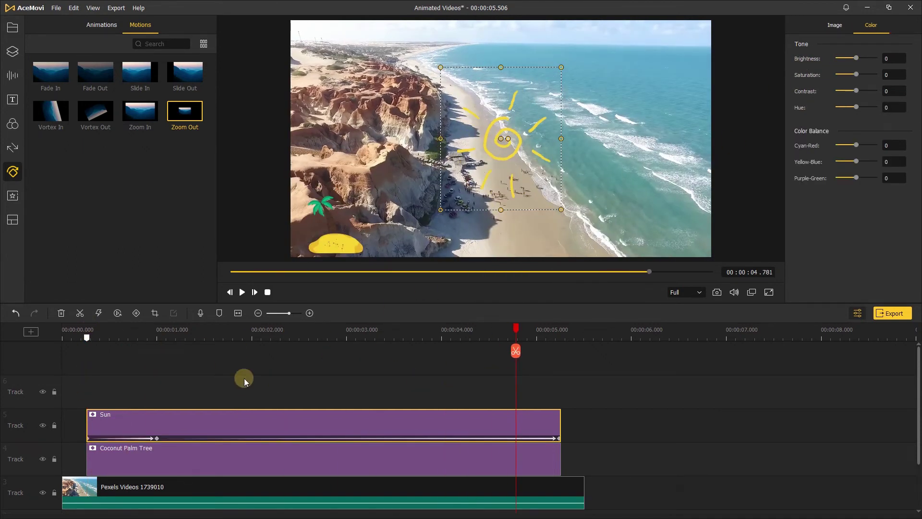
click(137, 313)
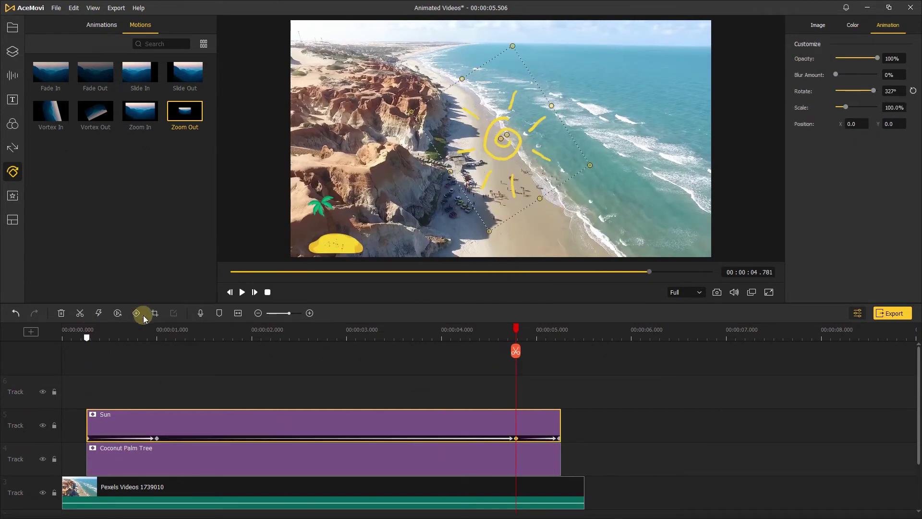
click(558, 439)
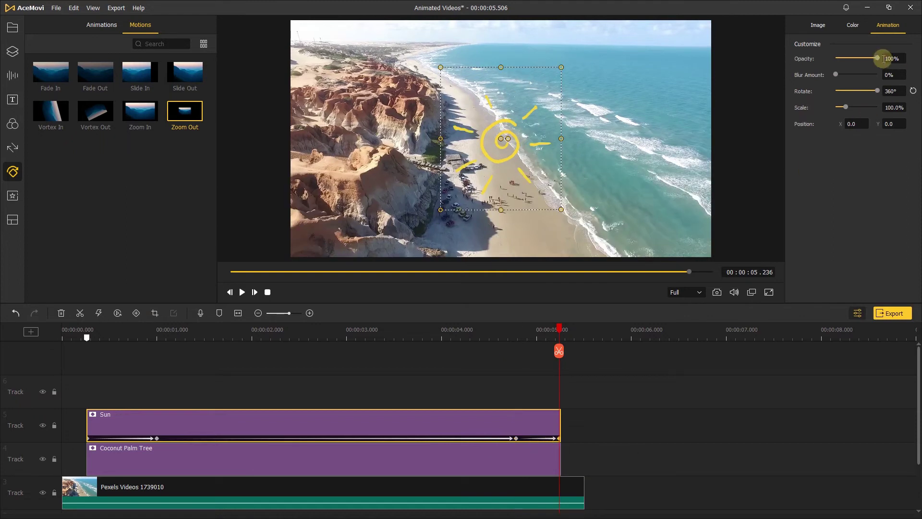
drag(877, 59, 832, 62)
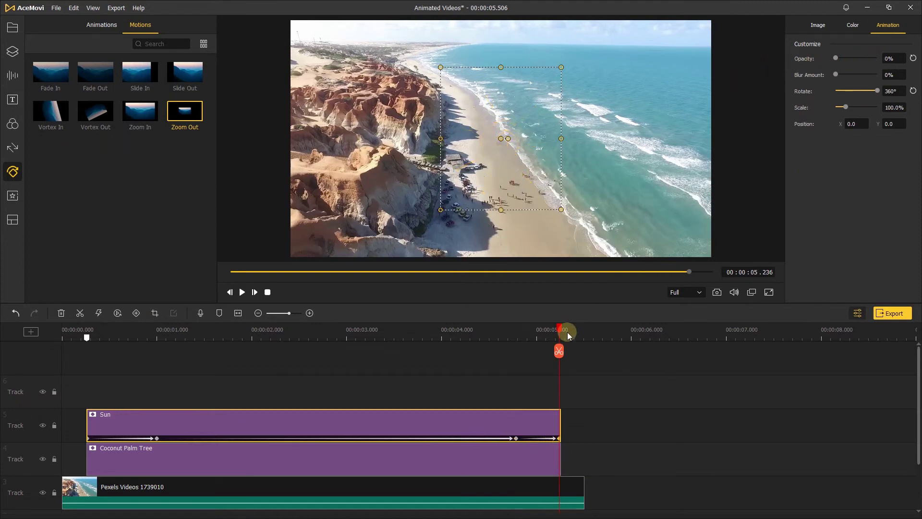
drag(547, 331, 2, 409)
click(243, 294)
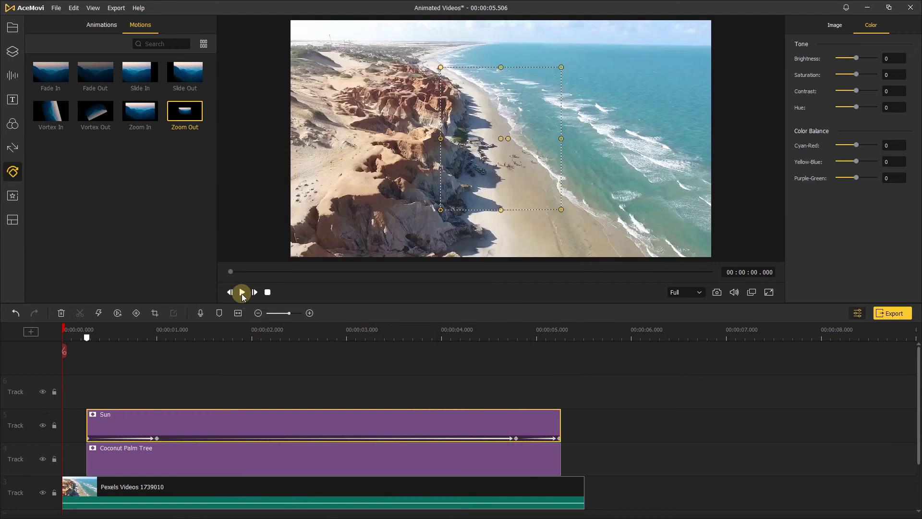
Select the Pexels Videos beach clip to show its Video properties, with the playhead at 0
click(136, 312)
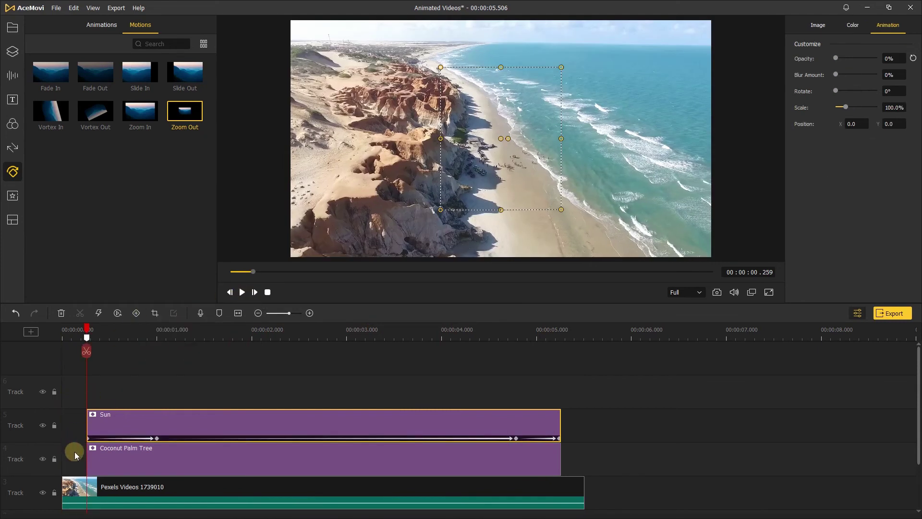
click(100, 479)
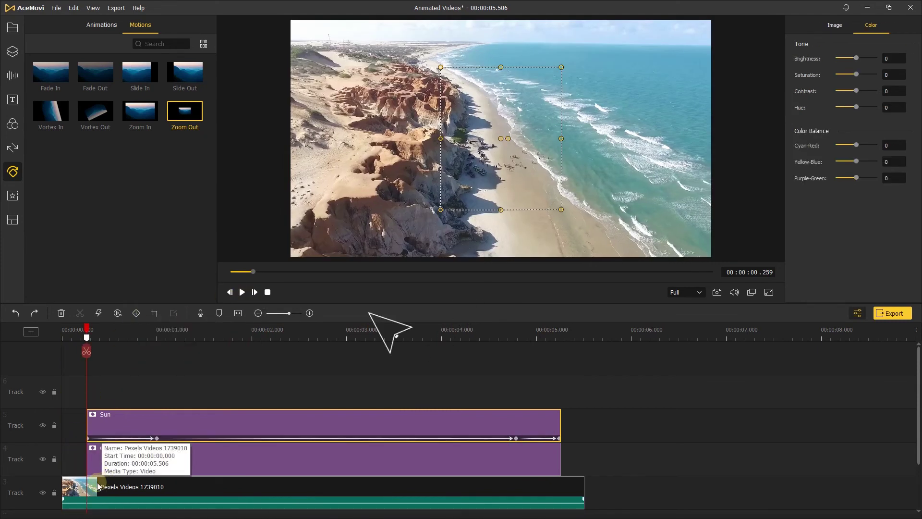
drag(80, 336, 37, 333)
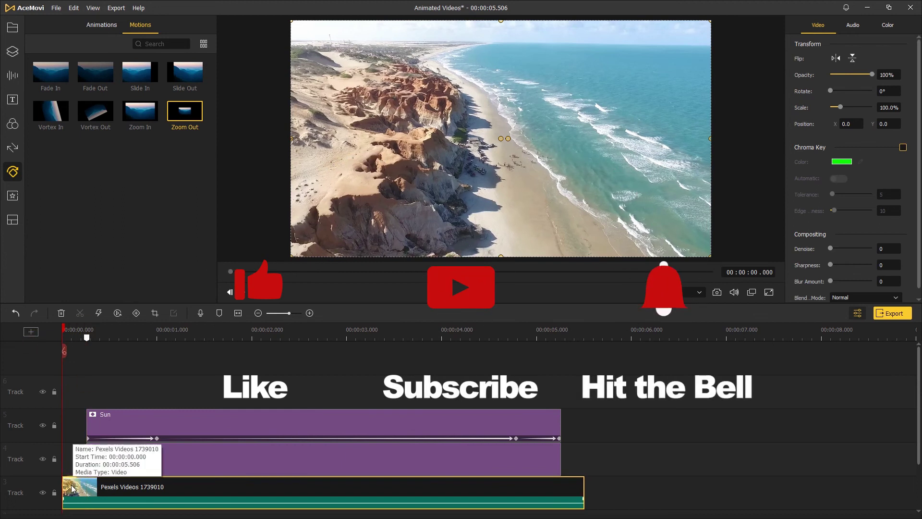